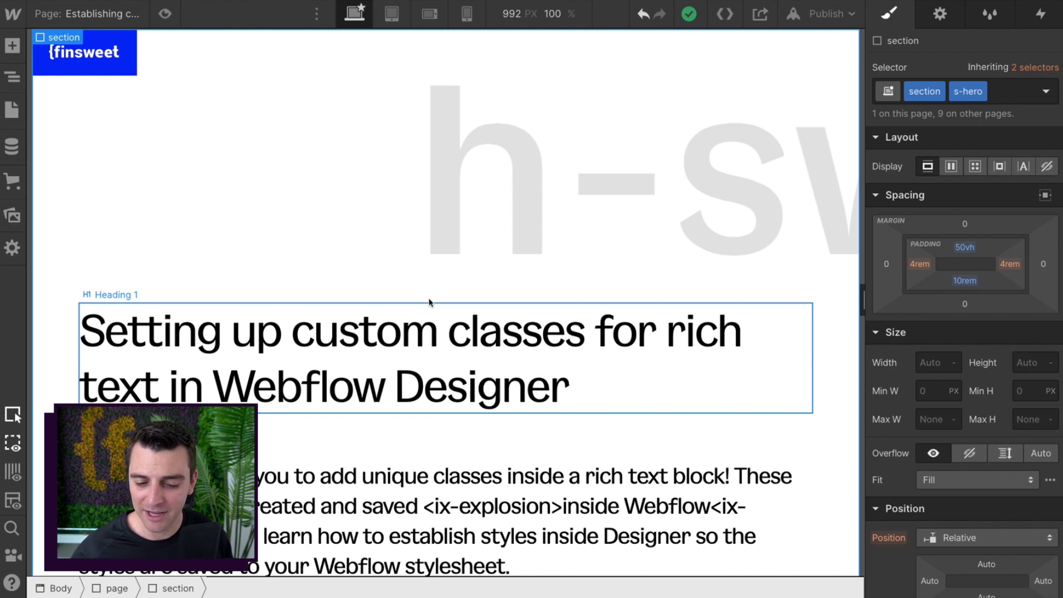
- Preview the page to see the demo samples rendered with their custom-class styles
scroll(430, 316, "down", 2)
scroll(431, 329, "down", 2)
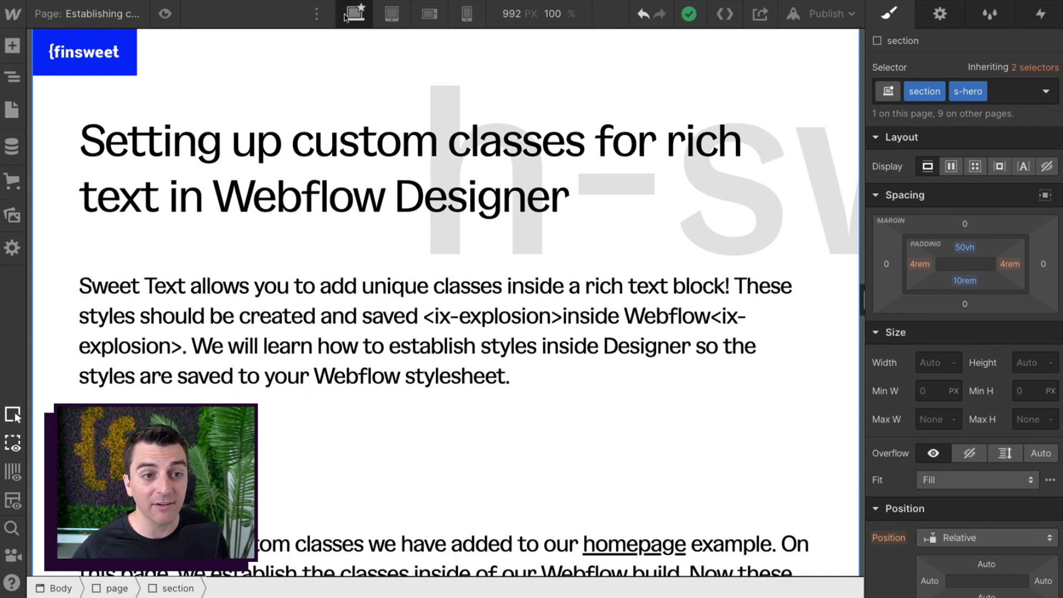
left_click(165, 14)
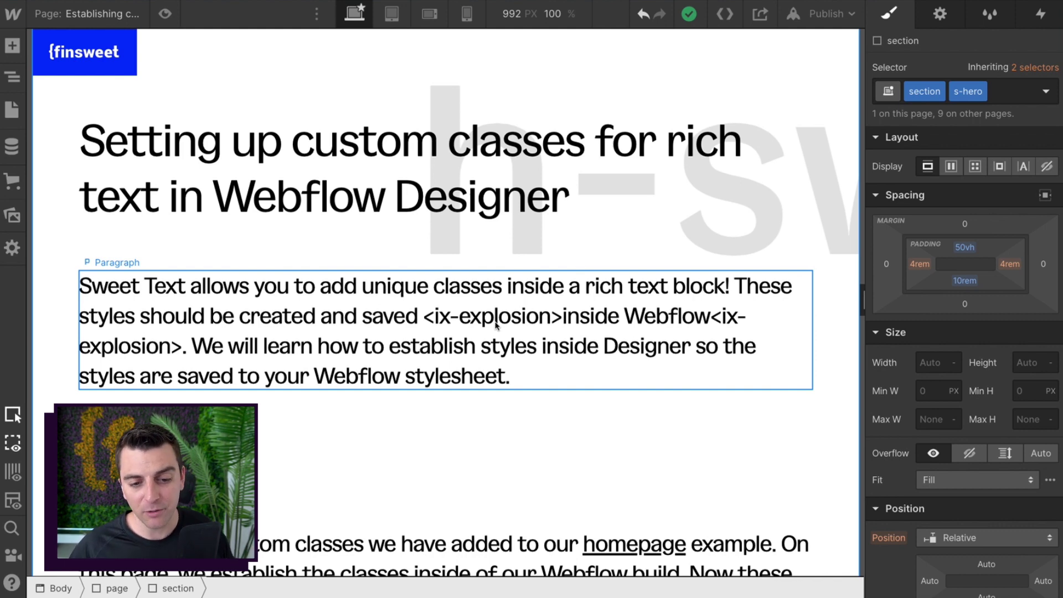
- Select the blue p-colour1 demo word to show its p-color-blue class in the Style panel
scroll(516, 319, "down", 6)
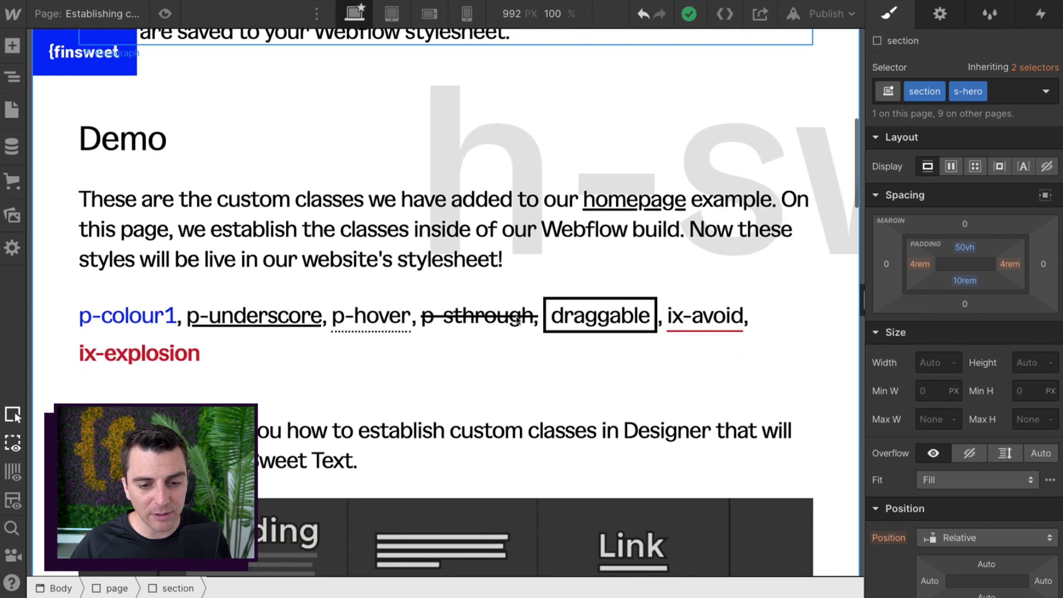
left_click(146, 308)
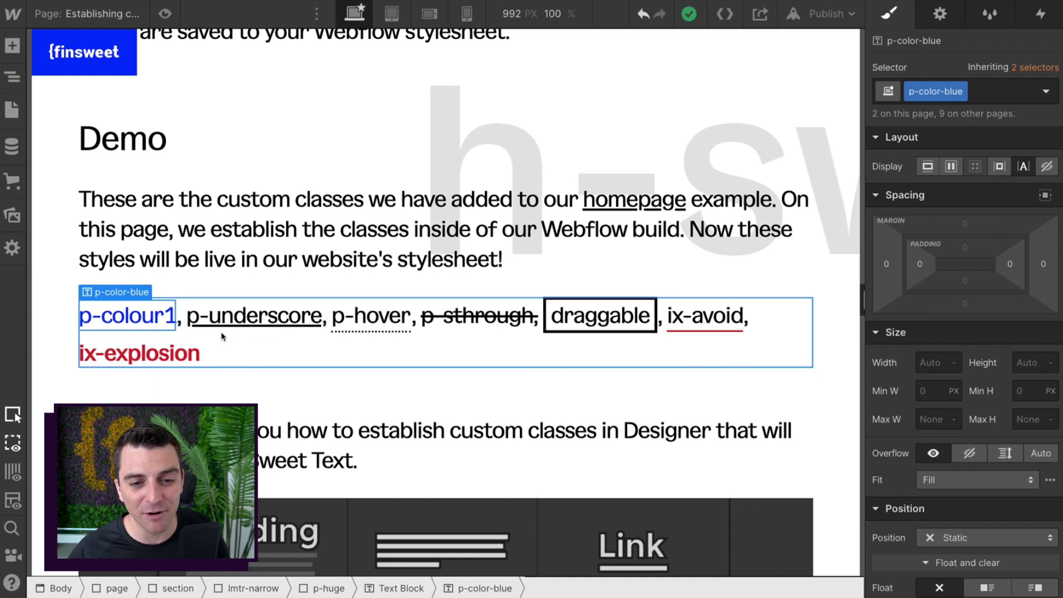
scroll(222, 337, "up", 1)
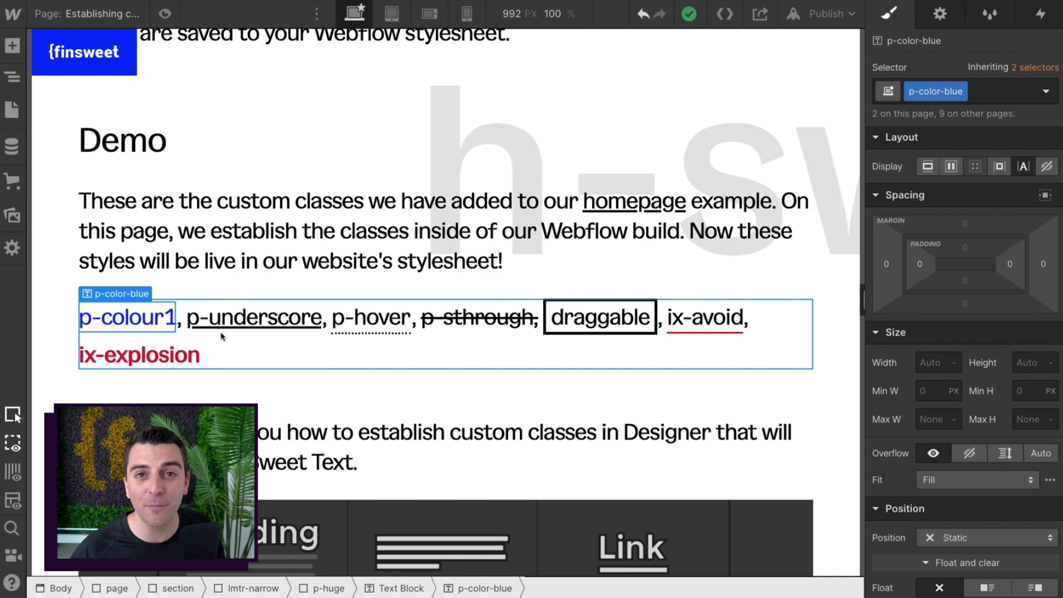
scroll(281, 304, "up", 10)
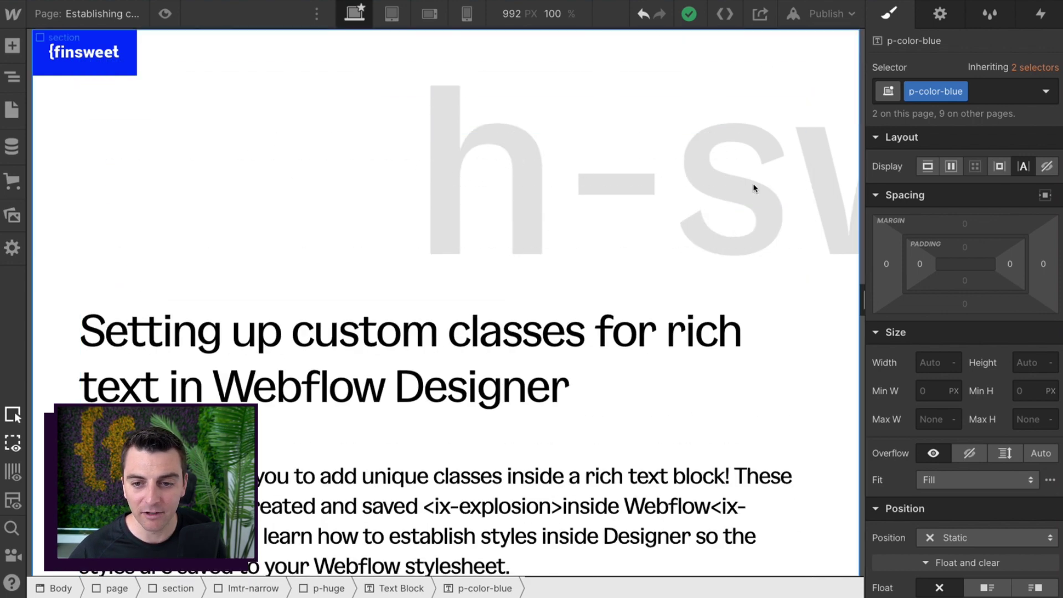
scroll(595, 214, "down", 13)
scroll(595, 214, "up", 3)
scroll(594, 213, "up", 1)
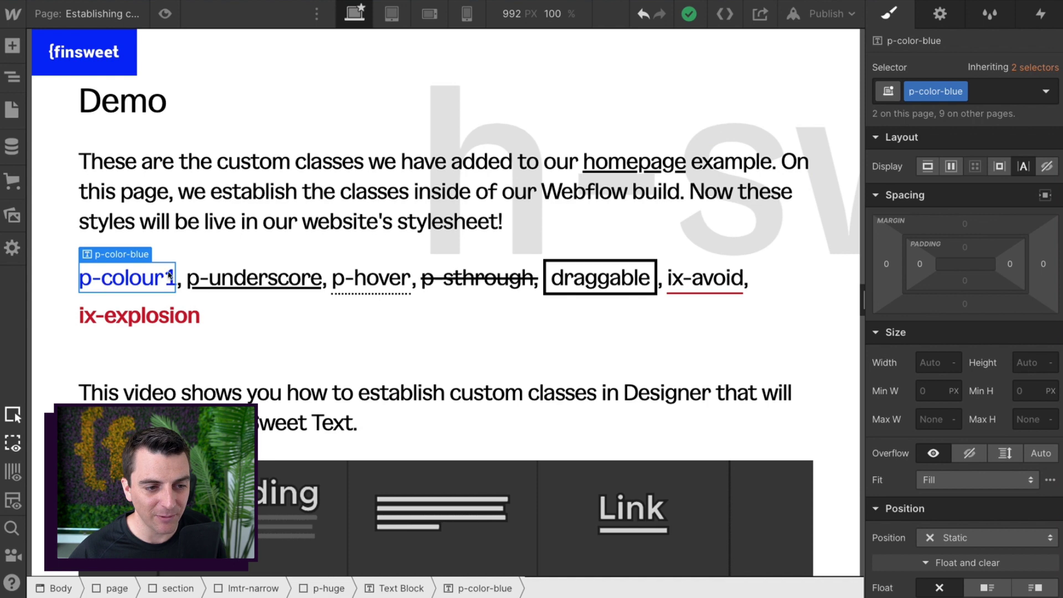
- Inspect the classes of the p-underscore, p-hover, p-sthrough, draggable, ix-avoid and ix-explosion samples
left_click(240, 284)
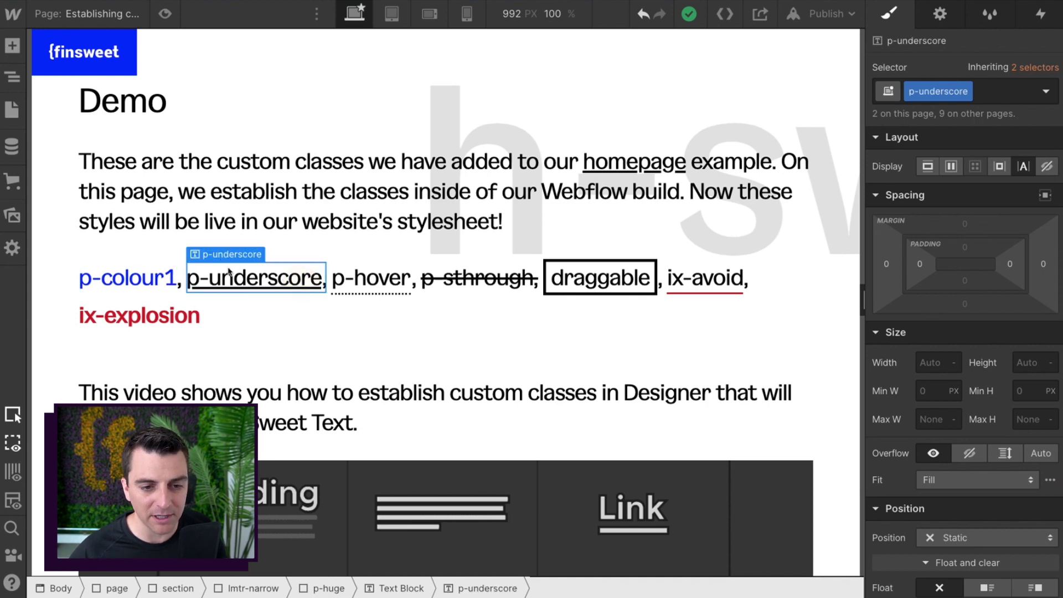
left_click(400, 280)
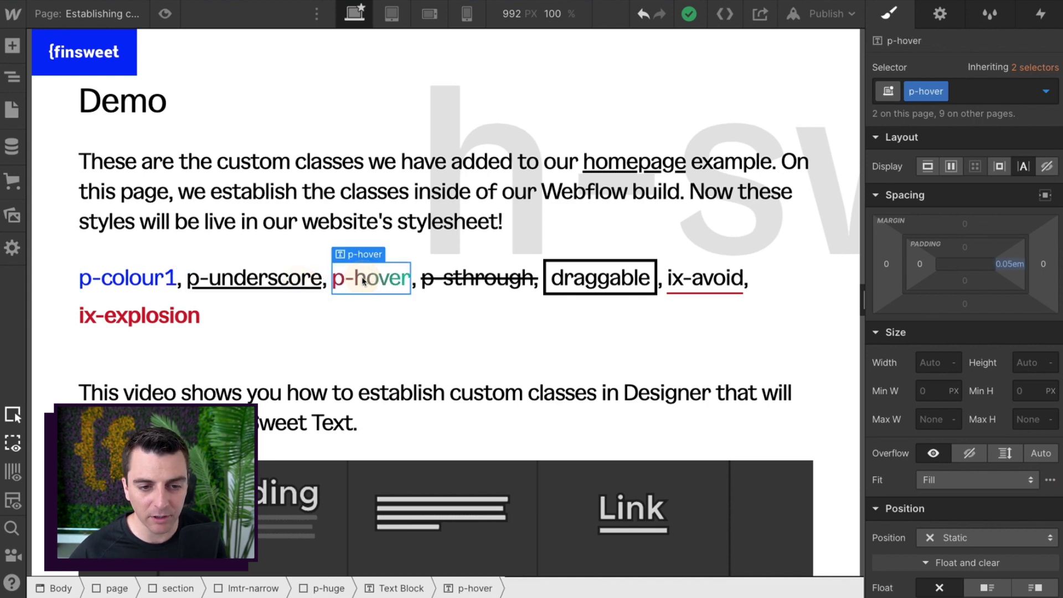
left_click(480, 280)
left_click(576, 271)
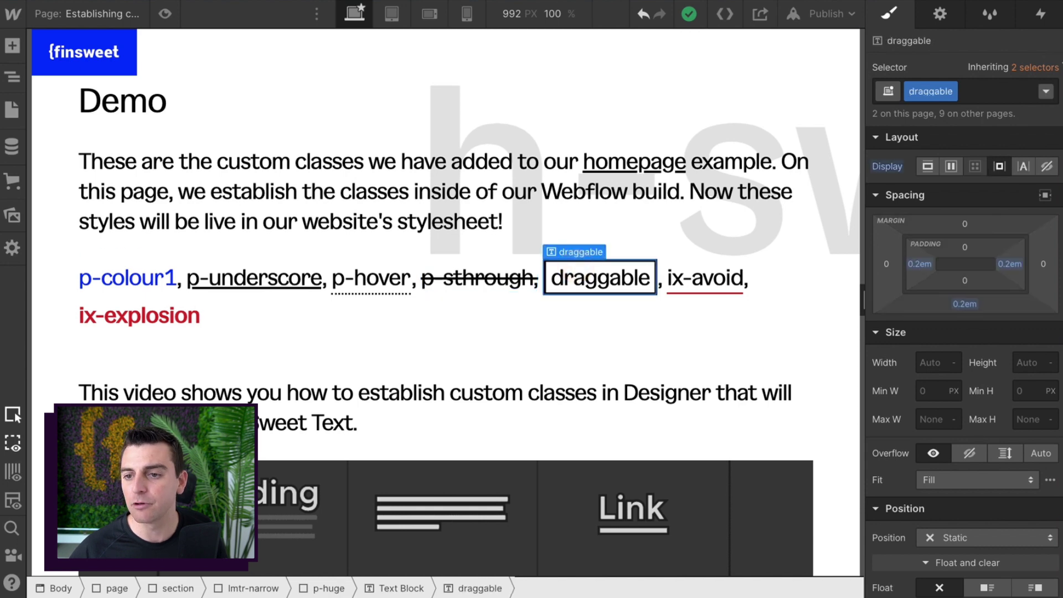
left_click(700, 277)
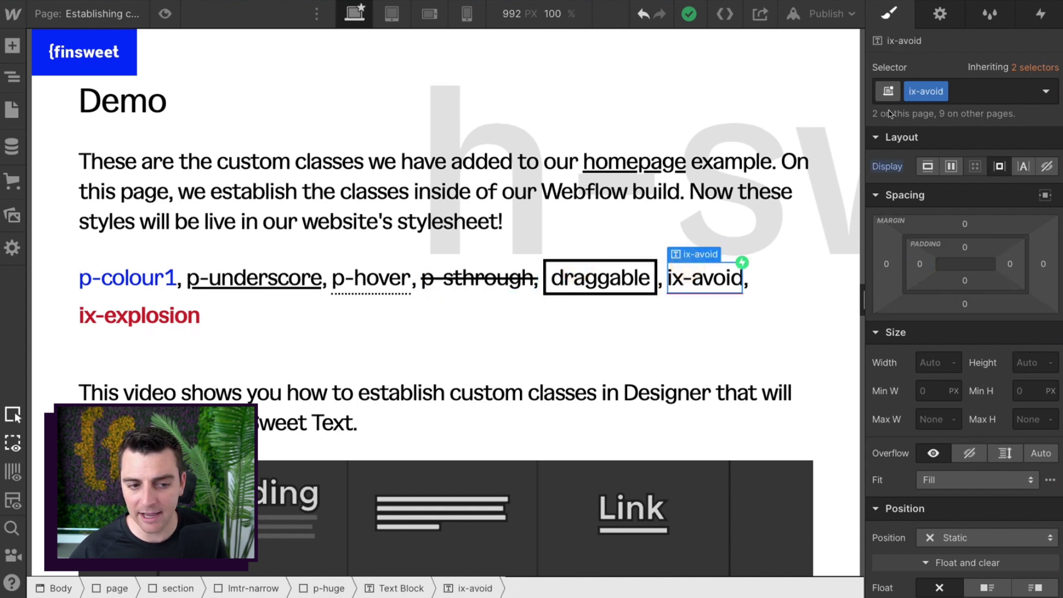
left_click(148, 318)
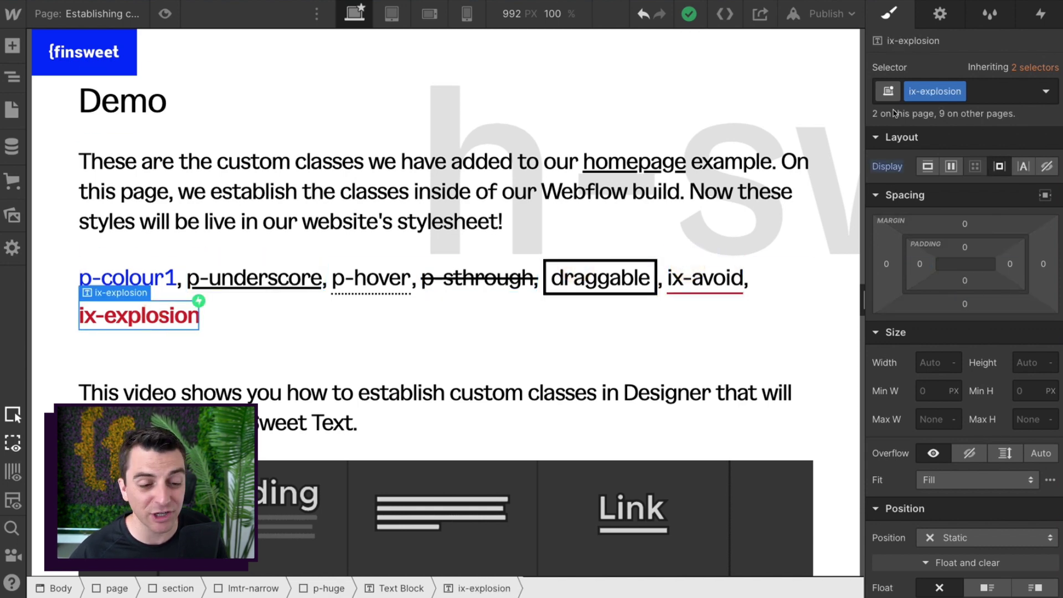
left_click(1039, 13)
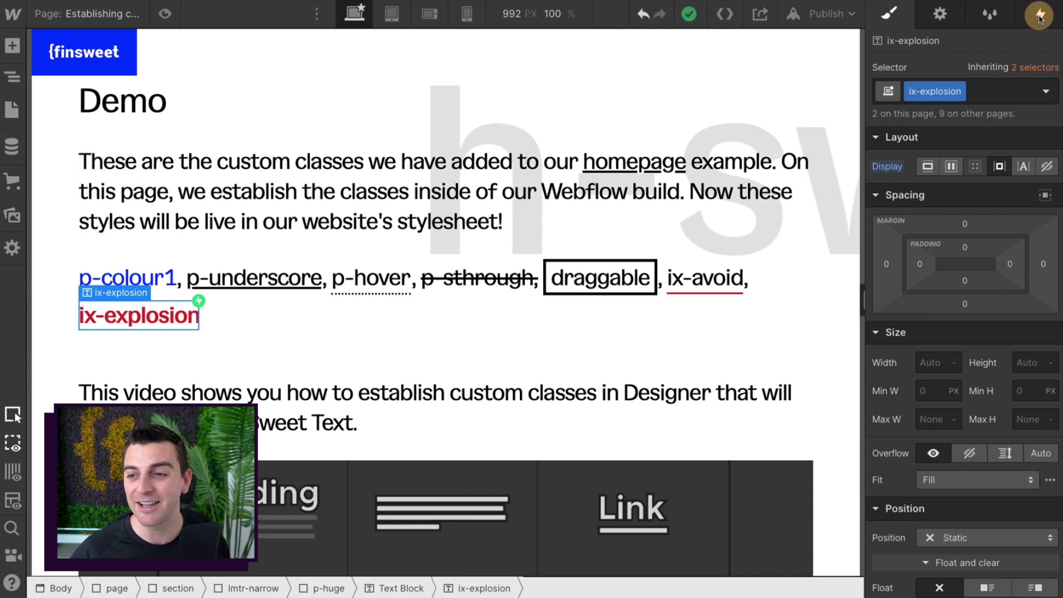
- Review the ix-explosion Mouse hover Explosion animation, then select the parent demo Text Block
left_click(912, 93)
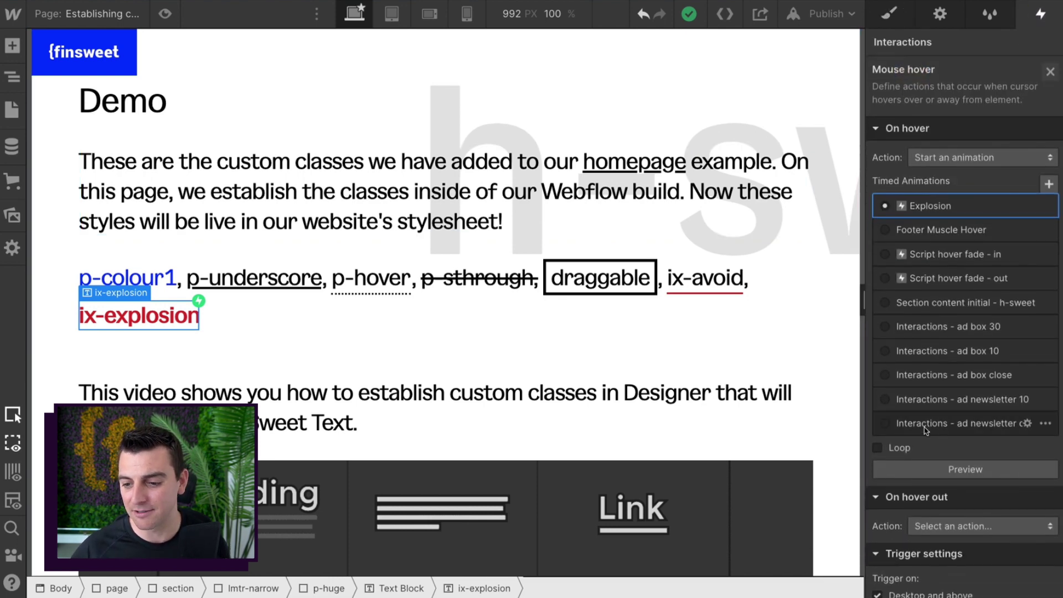
scroll(999, 519, "down", 4)
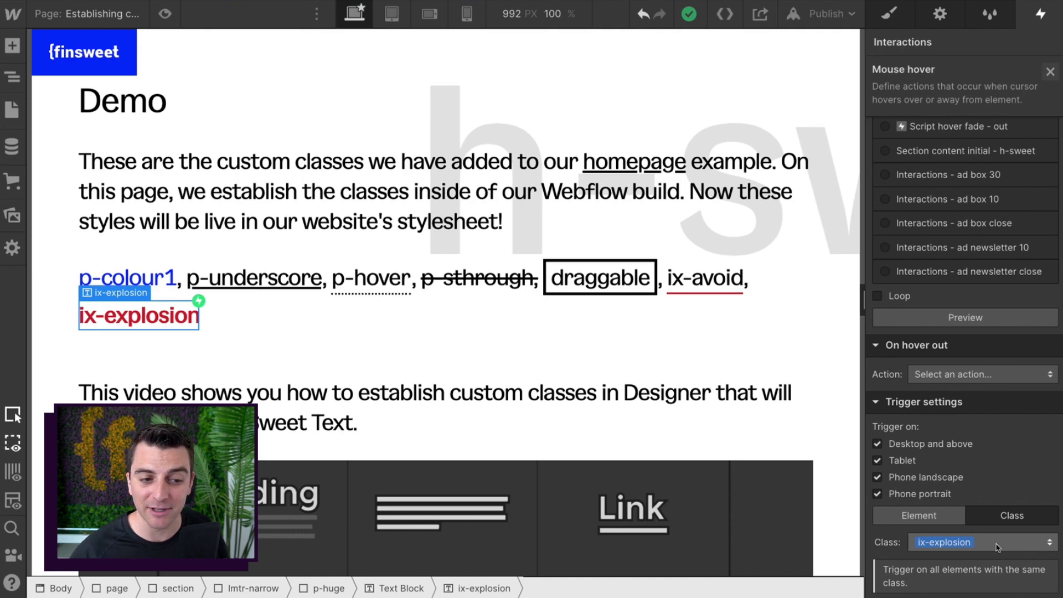
scroll(614, 393, "up", 4)
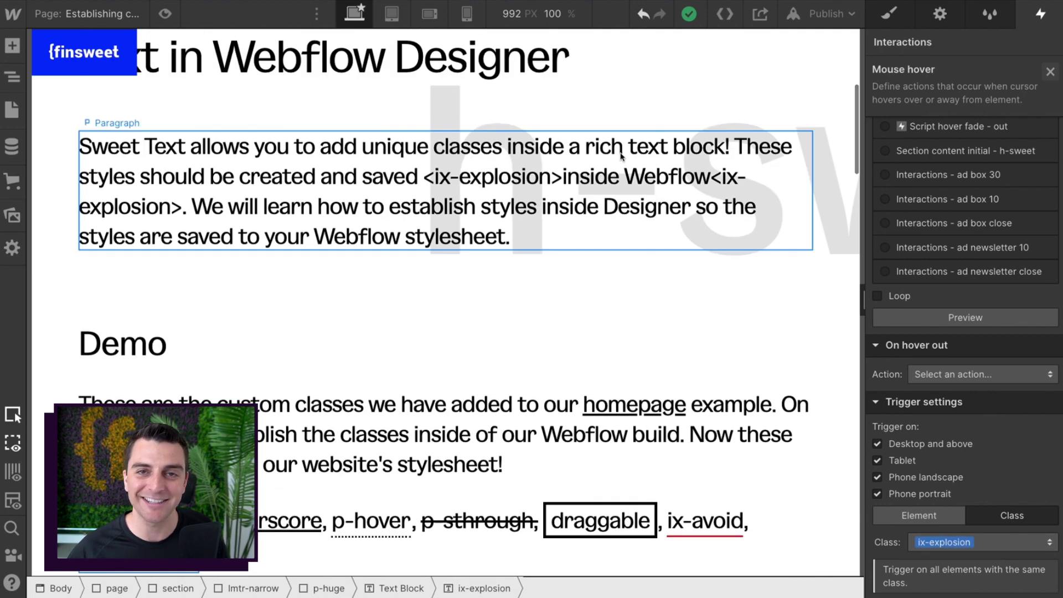
left_click(1049, 73)
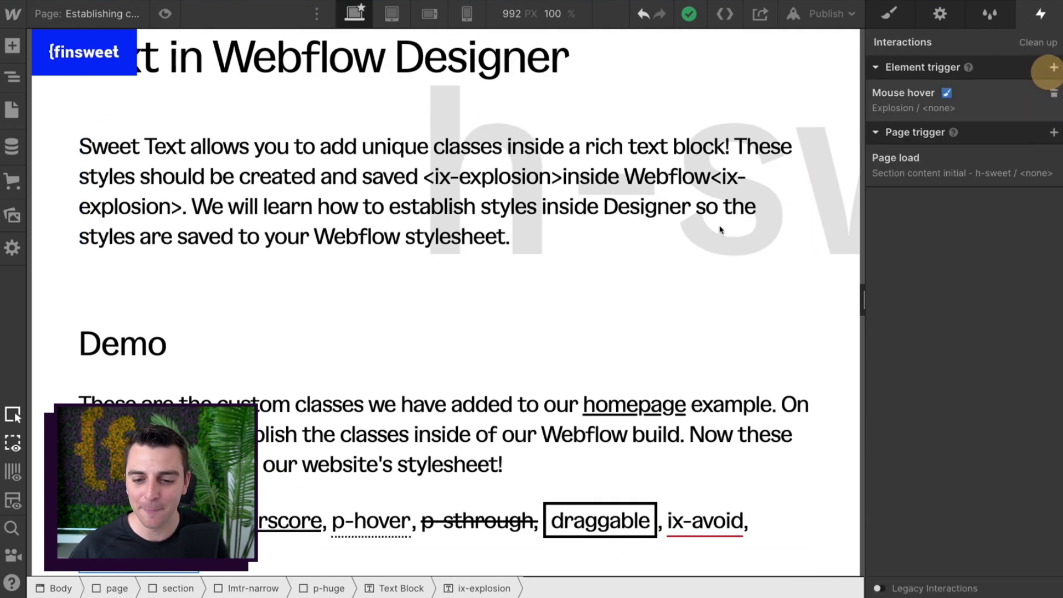
left_click(166, 554)
scroll(174, 387, "down", 3)
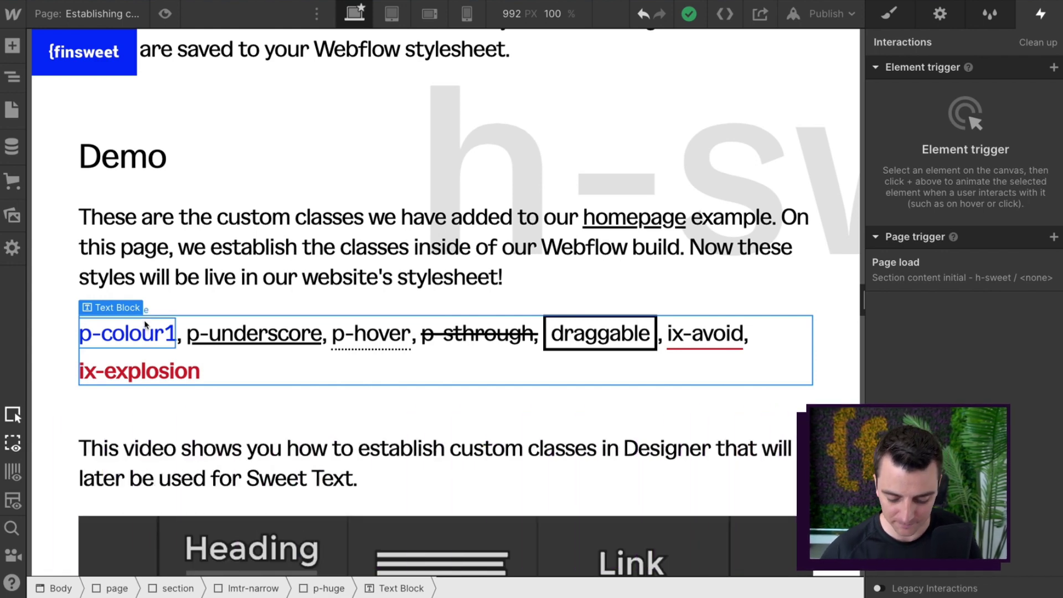
- Add a new text block below the class list reading 'I love Webflow'
left_click(15, 52)
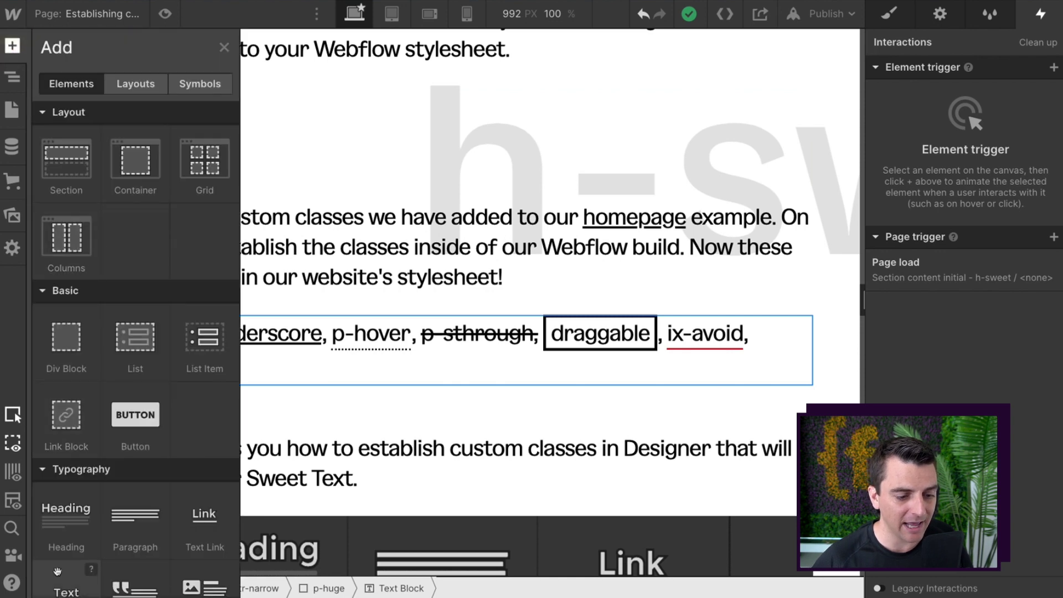
scroll(57, 571, "down", 2)
left_click(63, 502)
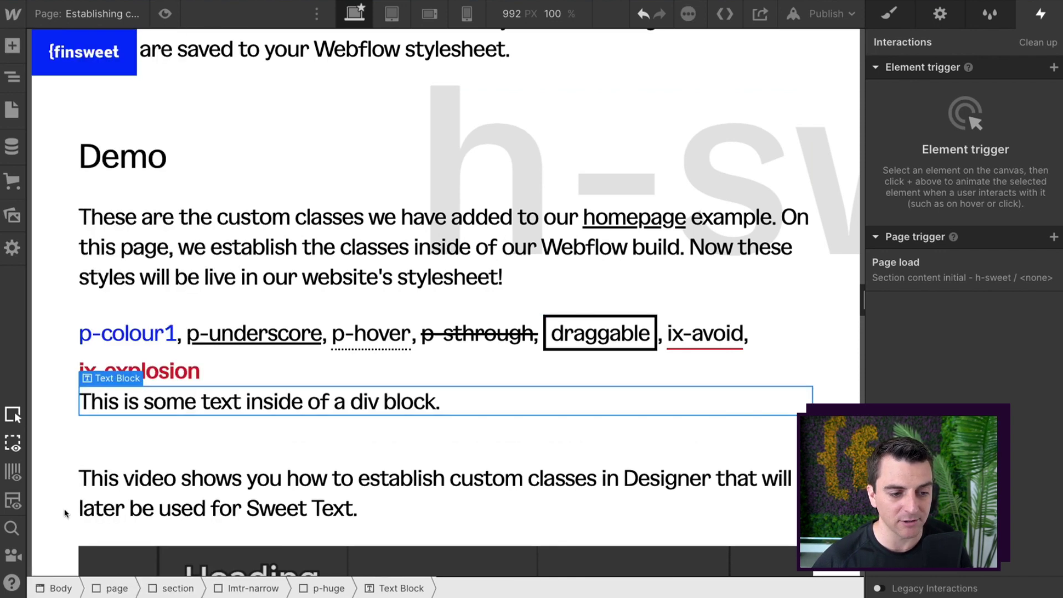
double_click(167, 403)
triple_click(167, 402)
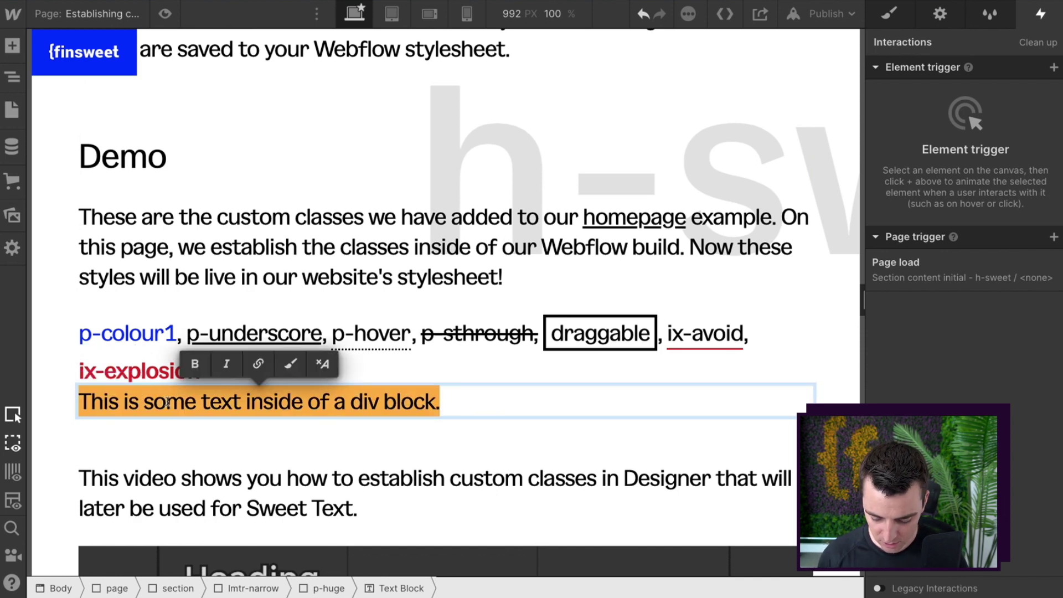
key("BackSpace")
type("I love")
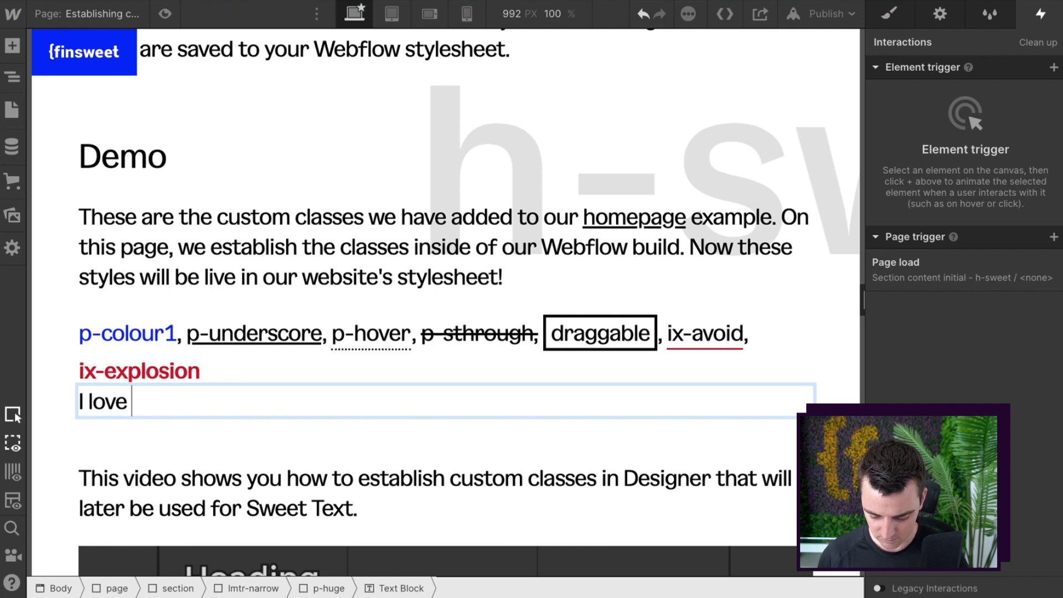
type(" Webflow")
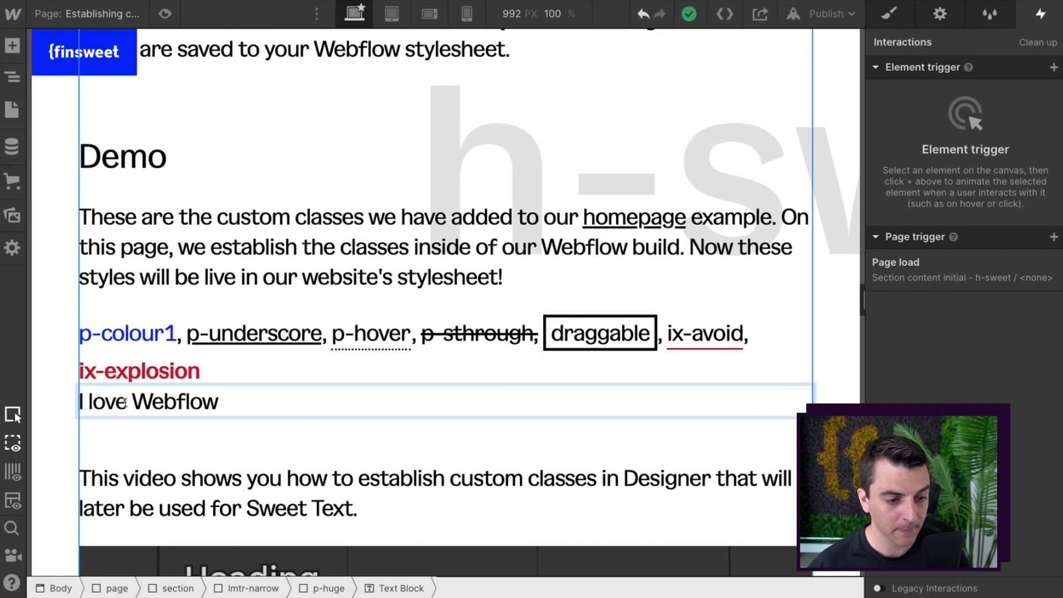
- Wrap 'Webflow' in a text span and give it the new class webflow-rox
left_click_drag(132, 404, 220, 410)
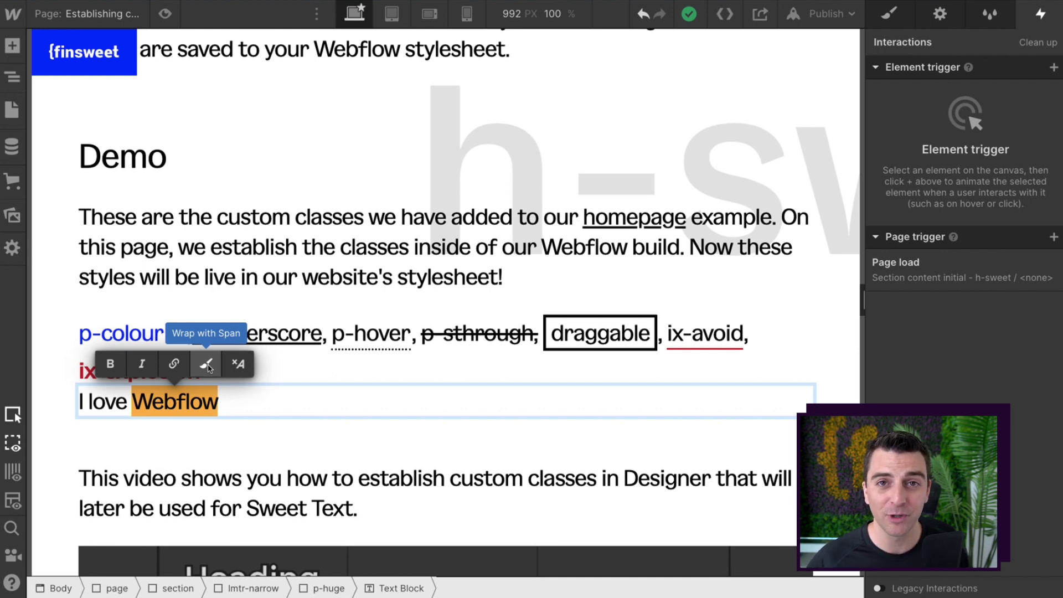
left_click(206, 364)
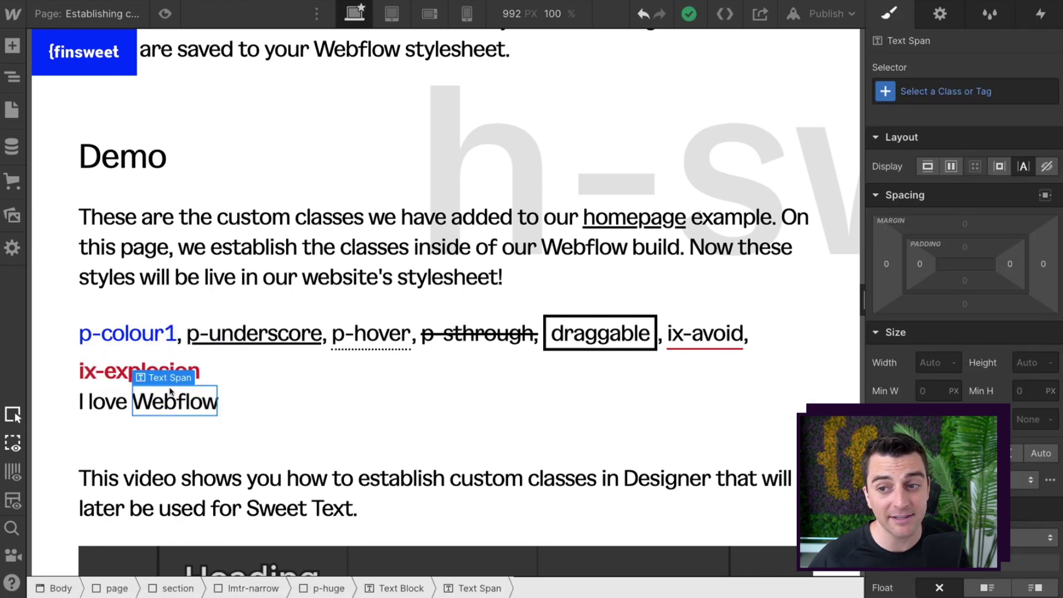
left_click(947, 90)
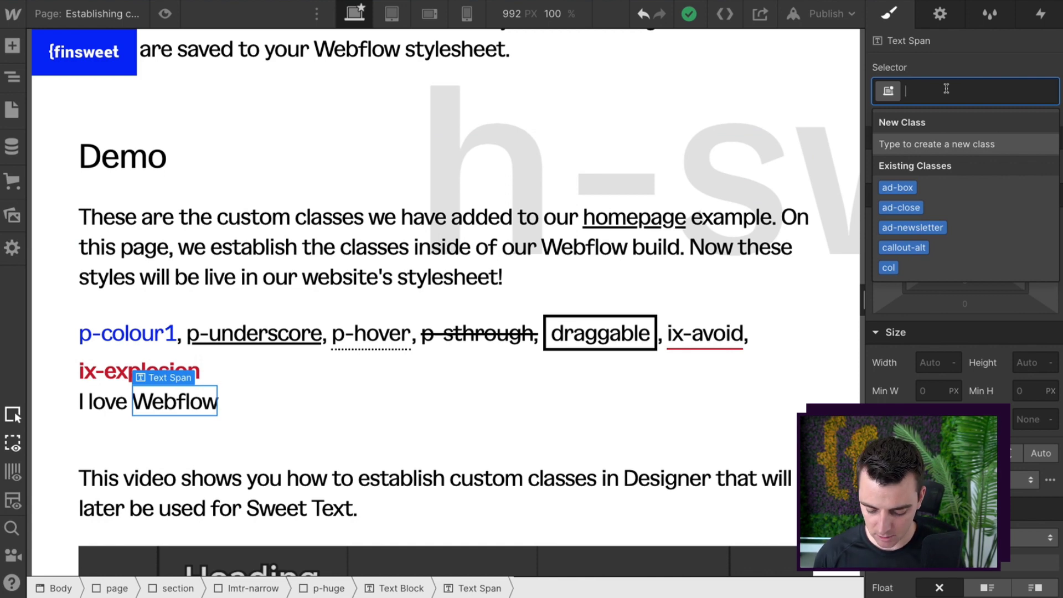
type("webfloc-rox")
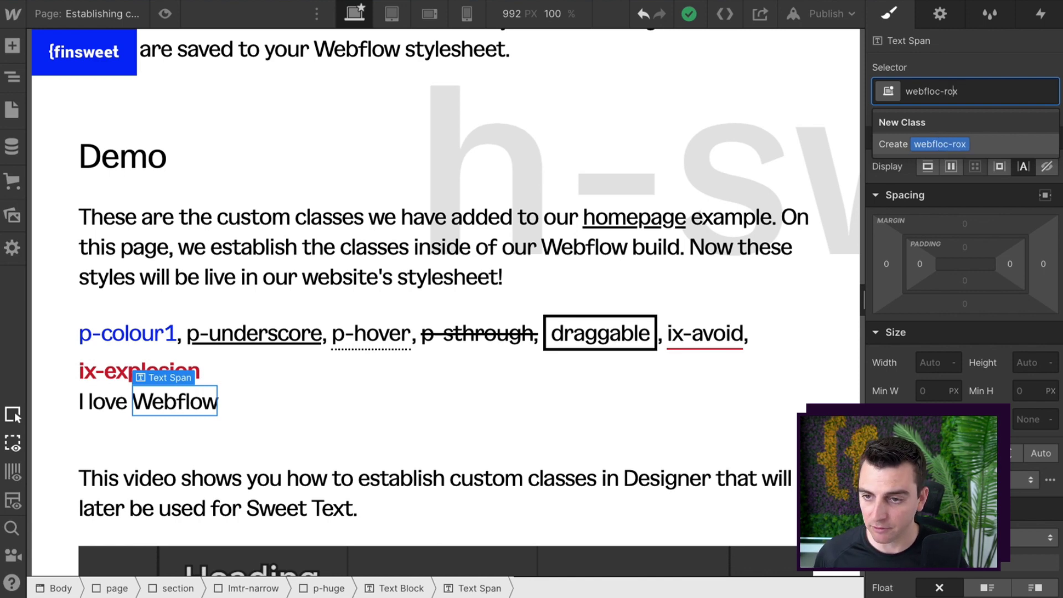
key("BackSpace")
type("w")
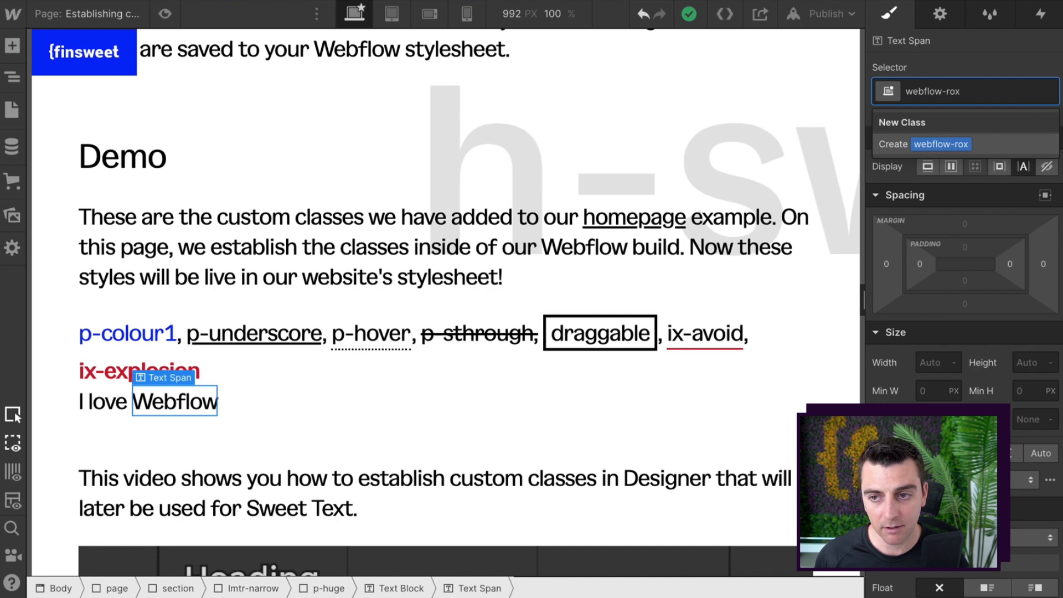
key("Return")
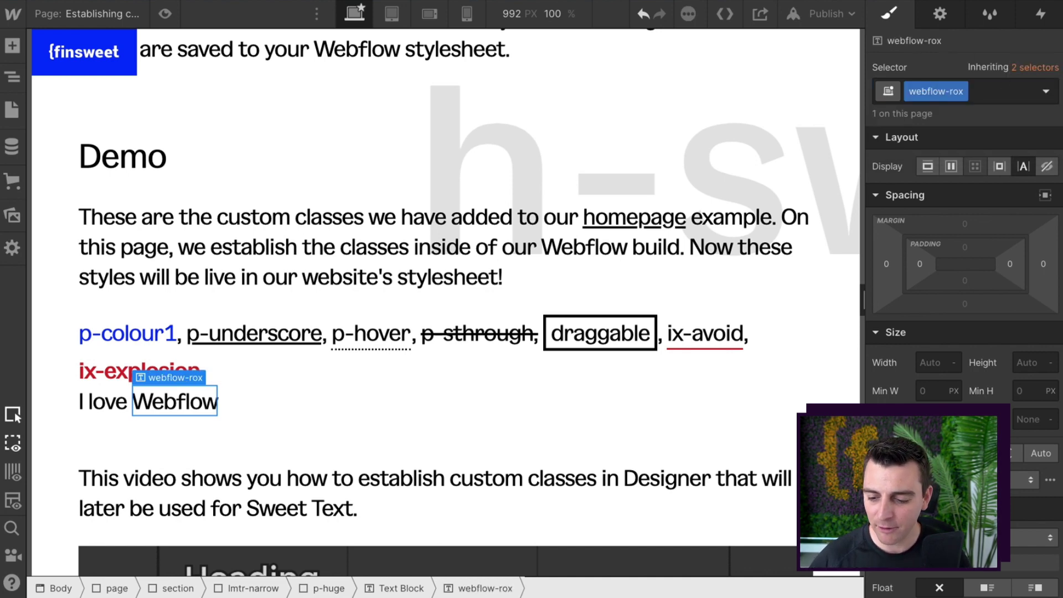
- Set the webflow-rox class Typography colour to purple #8f24bb
scroll(964, 277, "down", 5)
scroll(963, 333, "down", 2)
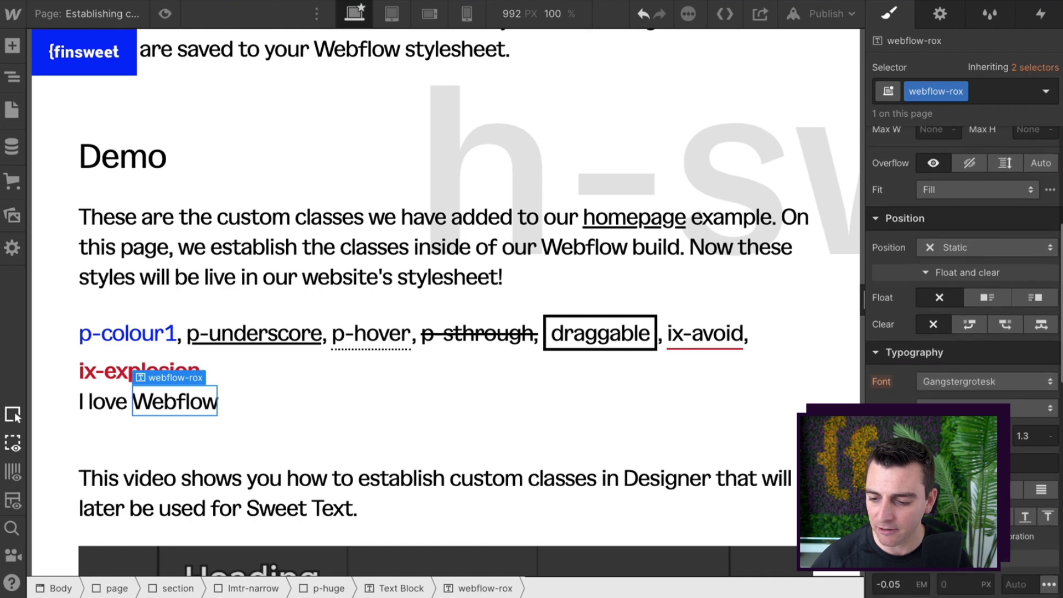
left_click(926, 463)
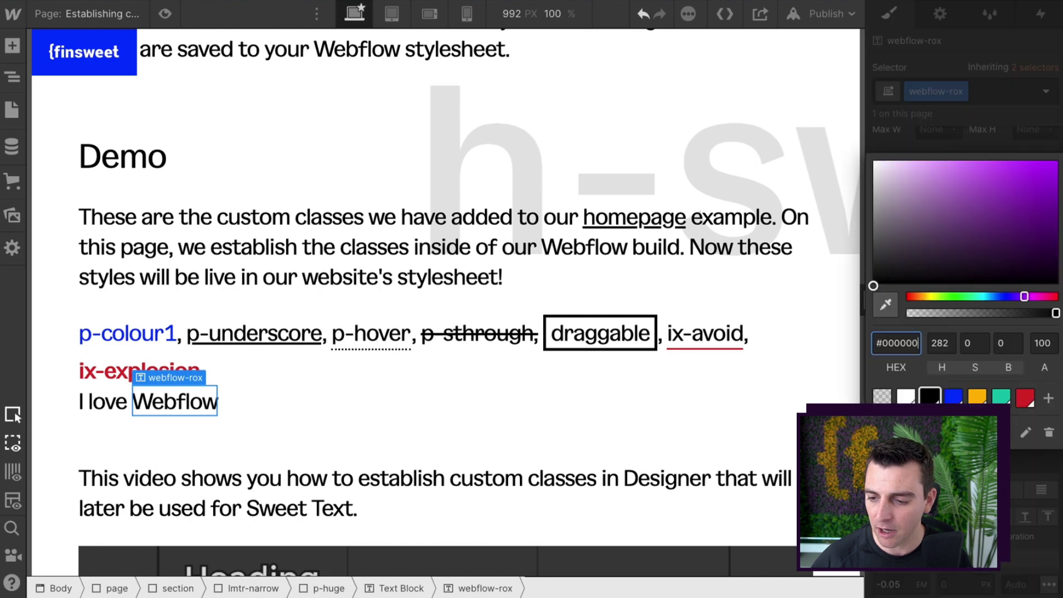
left_click(1009, 138)
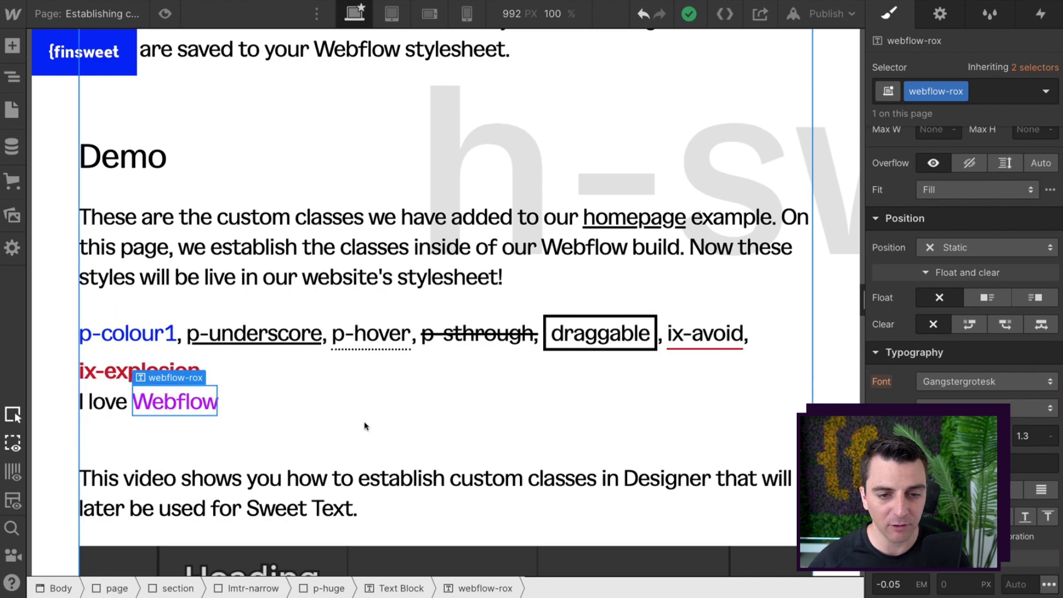
scroll(361, 419, "up", 6)
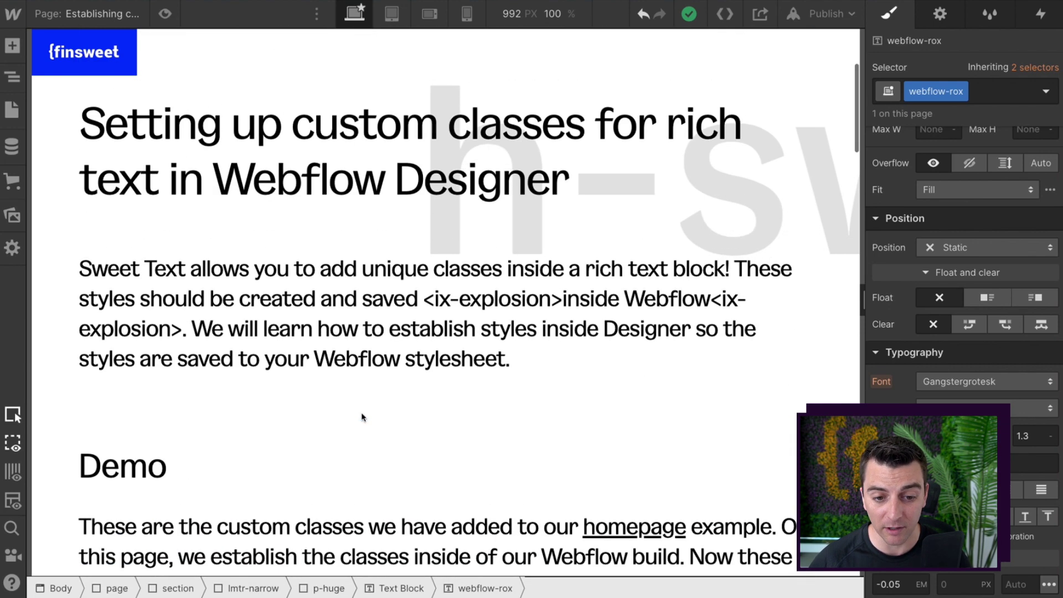
- In the intro rich text, type <webflow-rox> before 'Webflow' and a closing webflow-rox> tag after it
left_click(372, 355)
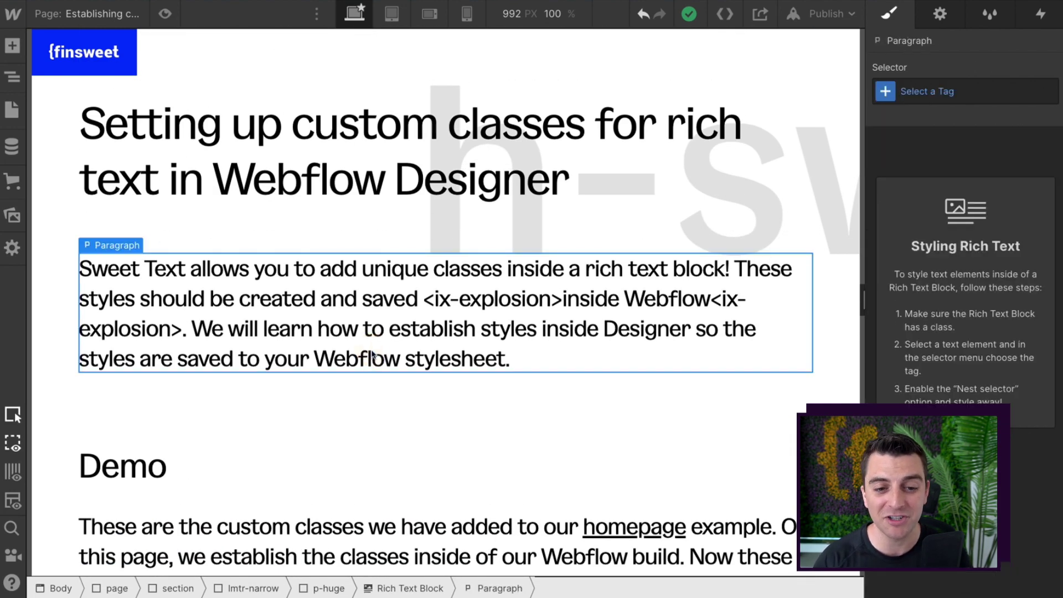
left_click(339, 344)
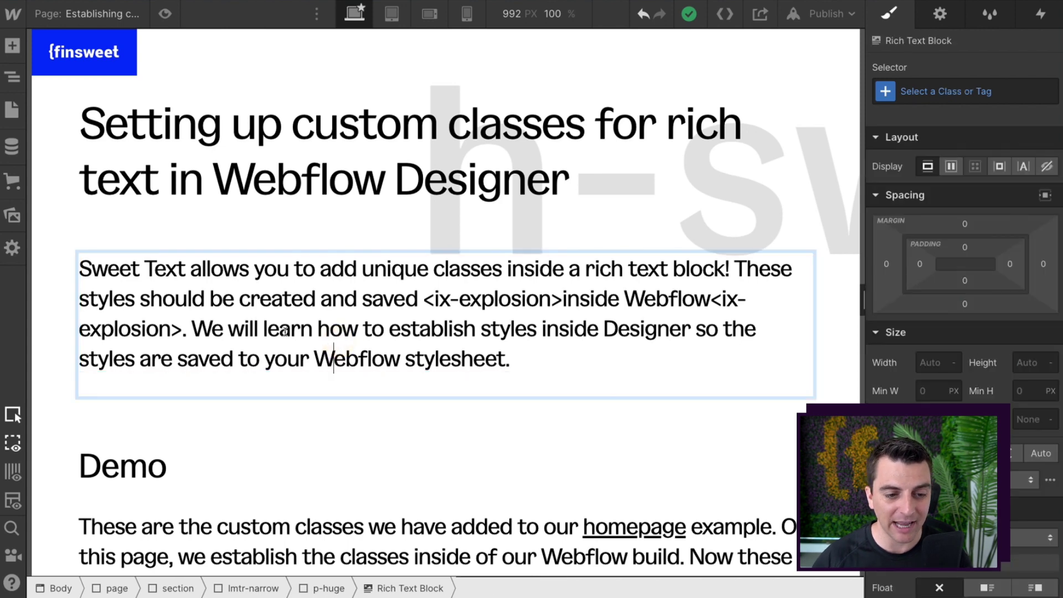
scroll(309, 347, "down", 1)
double_click(315, 347)
type("<webflow-")
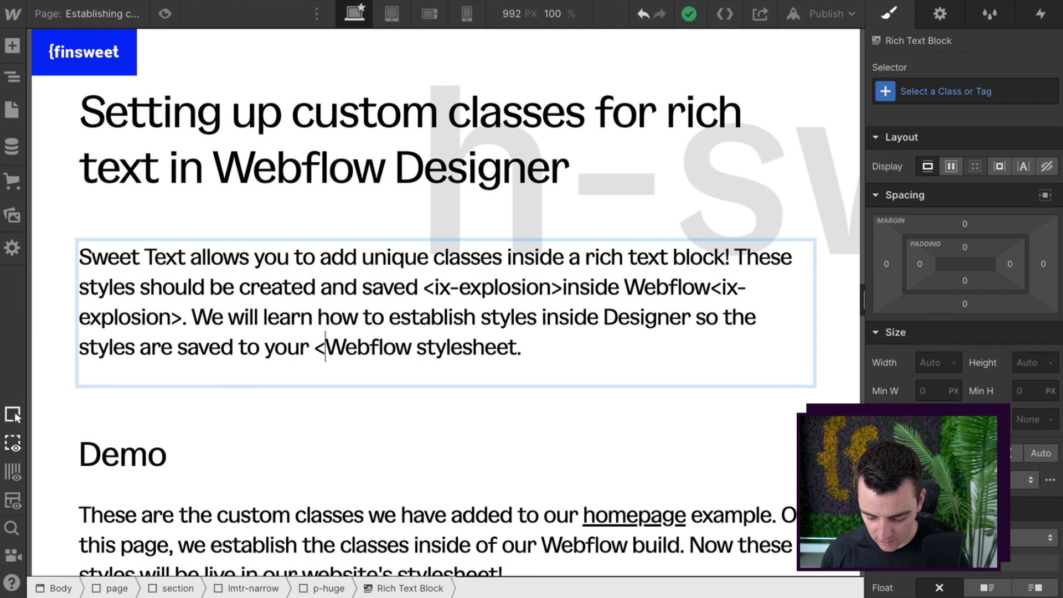
type("rox")
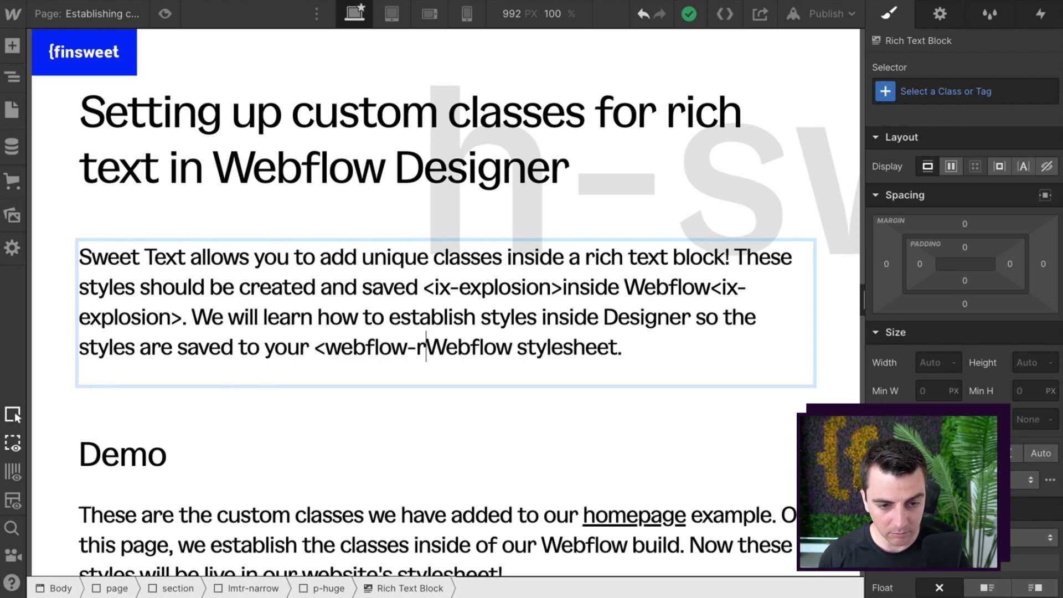
type(">")
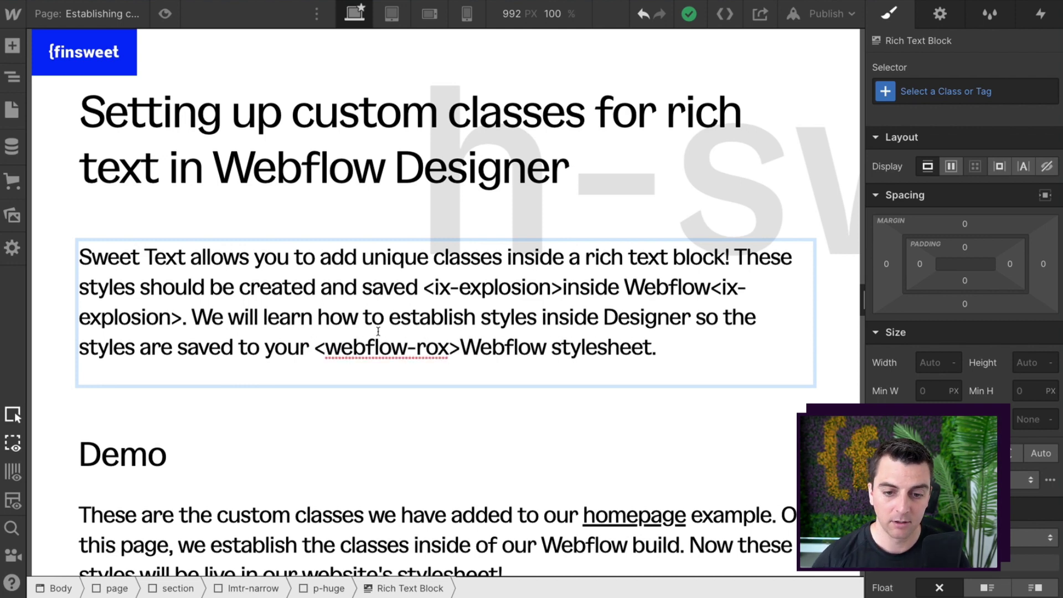
left_click(545, 348)
type("<wr")
key("BackSpace")
key("BackSpace")
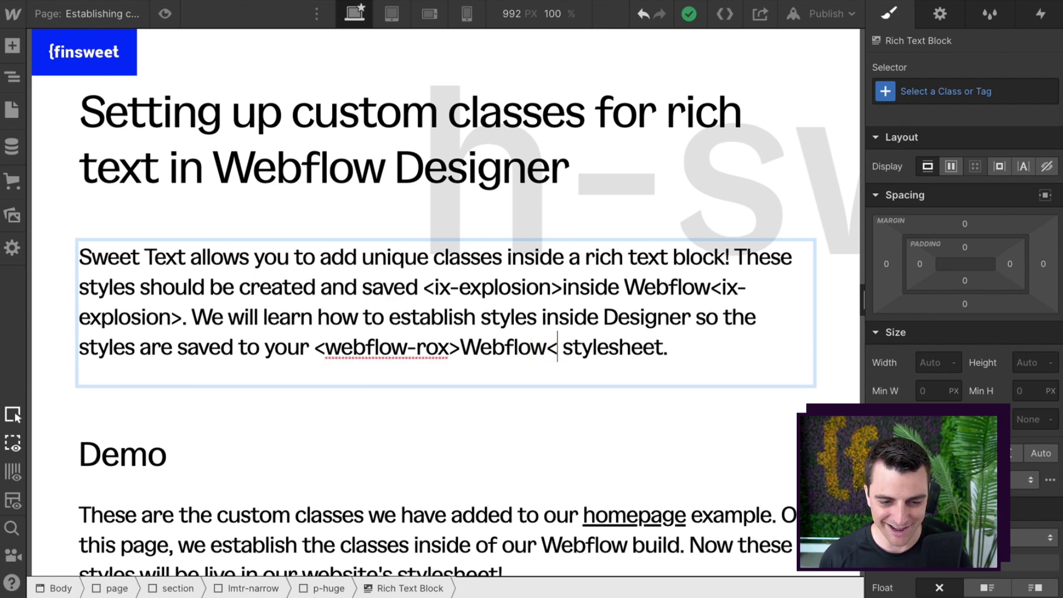
type("webflow-rox")
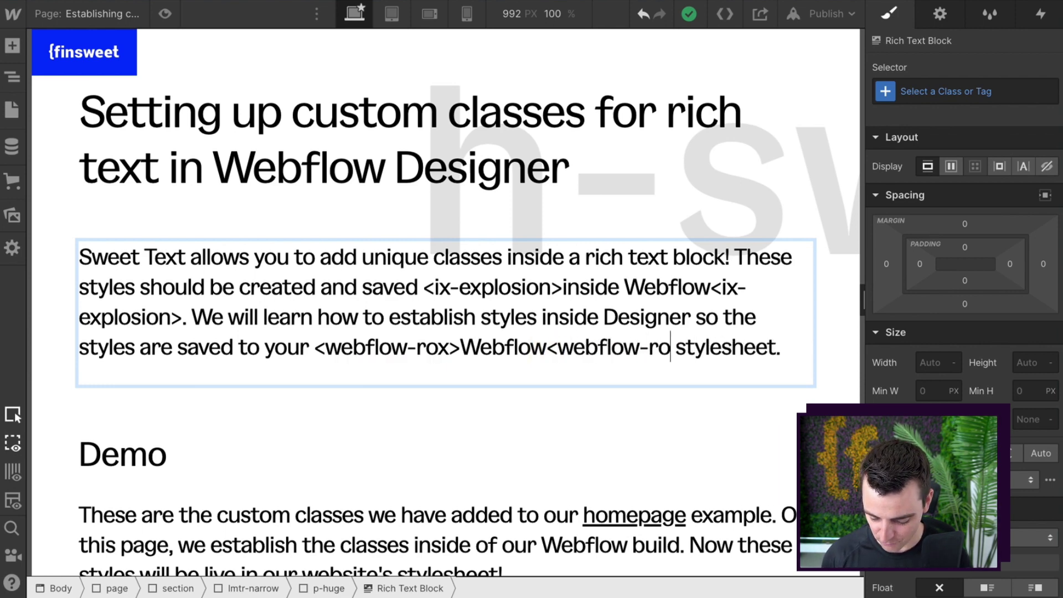
type(">")
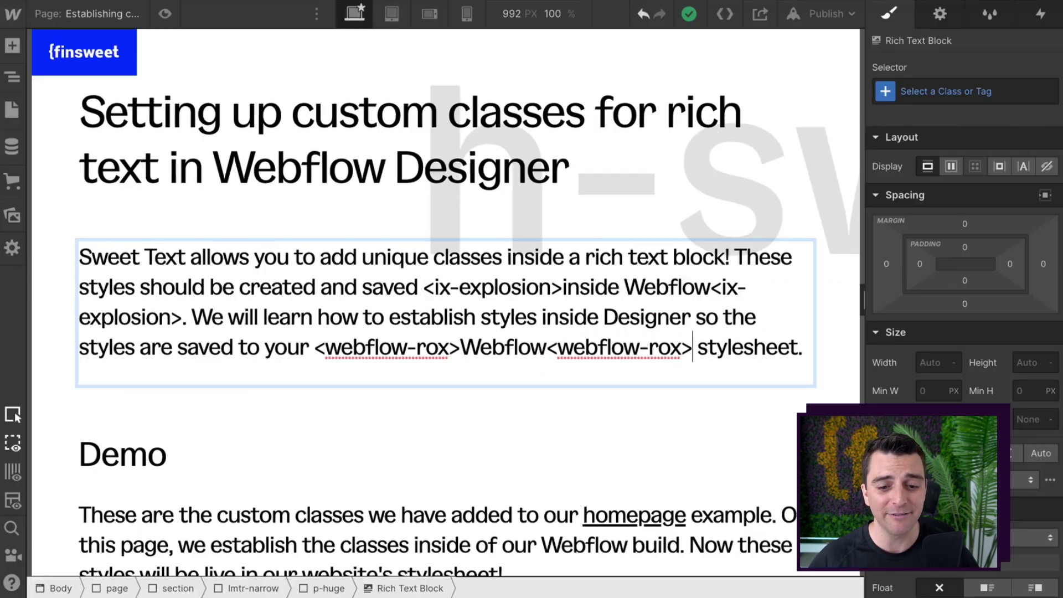
- Publish to the selected domain and confirm on the reloaded live site that Webflow shows purple
left_click(824, 13)
left_click(772, 232)
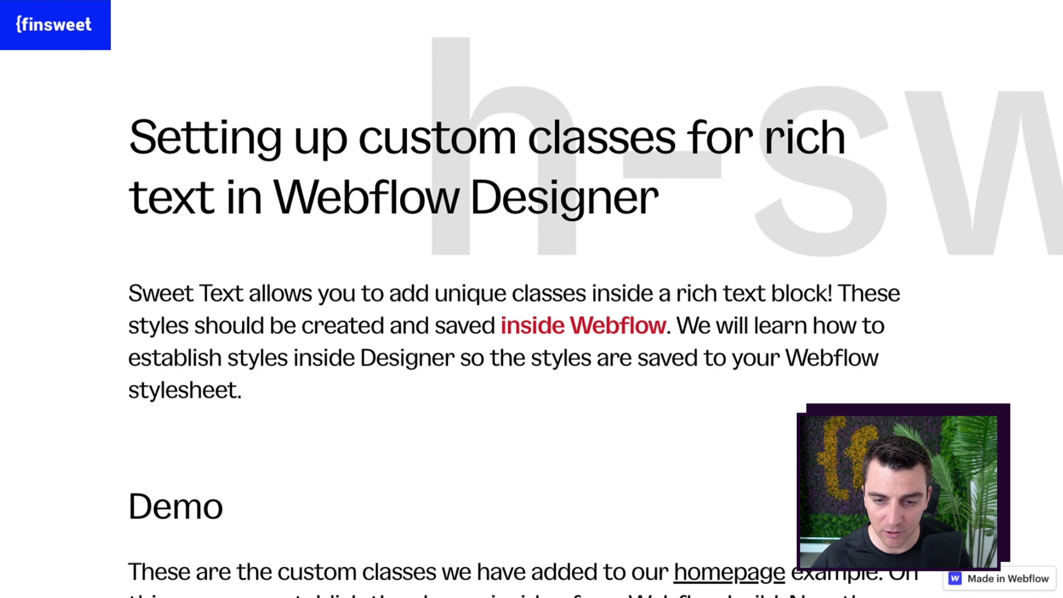
key("super+r")
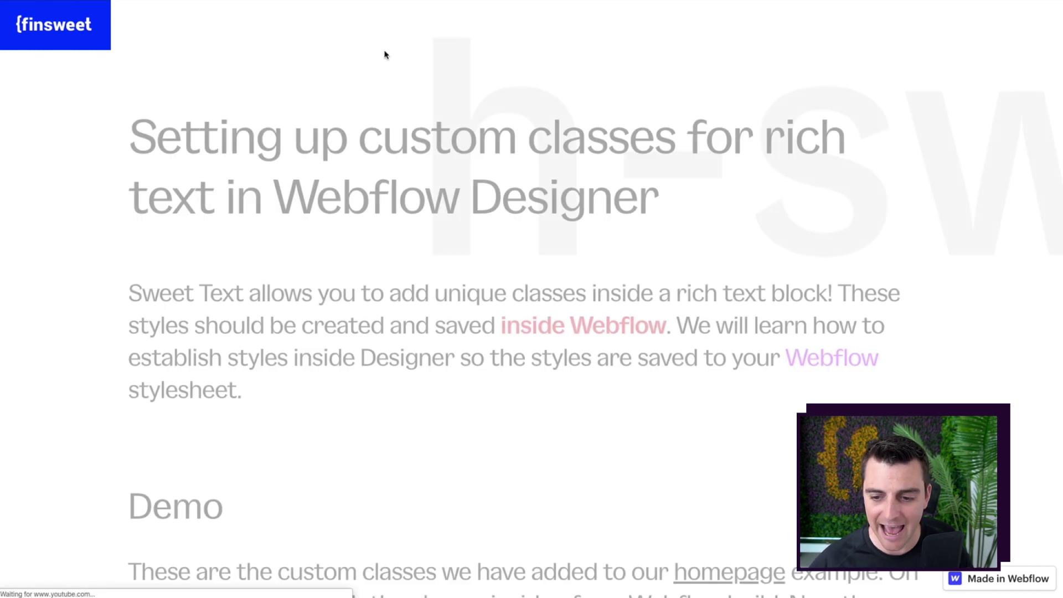
left_click_drag(882, 360, 785, 359)
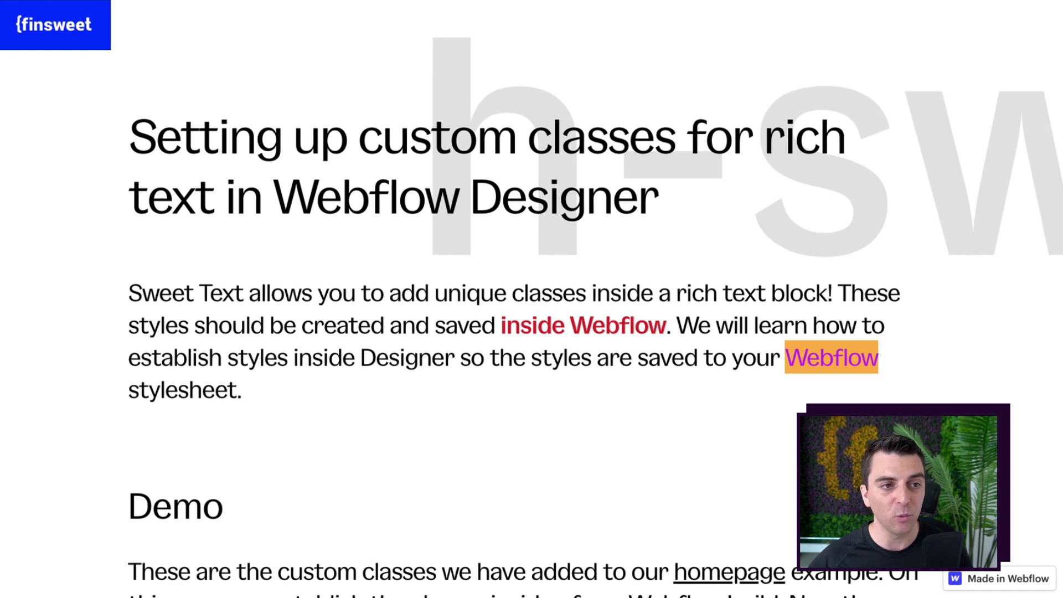
key("super+w")
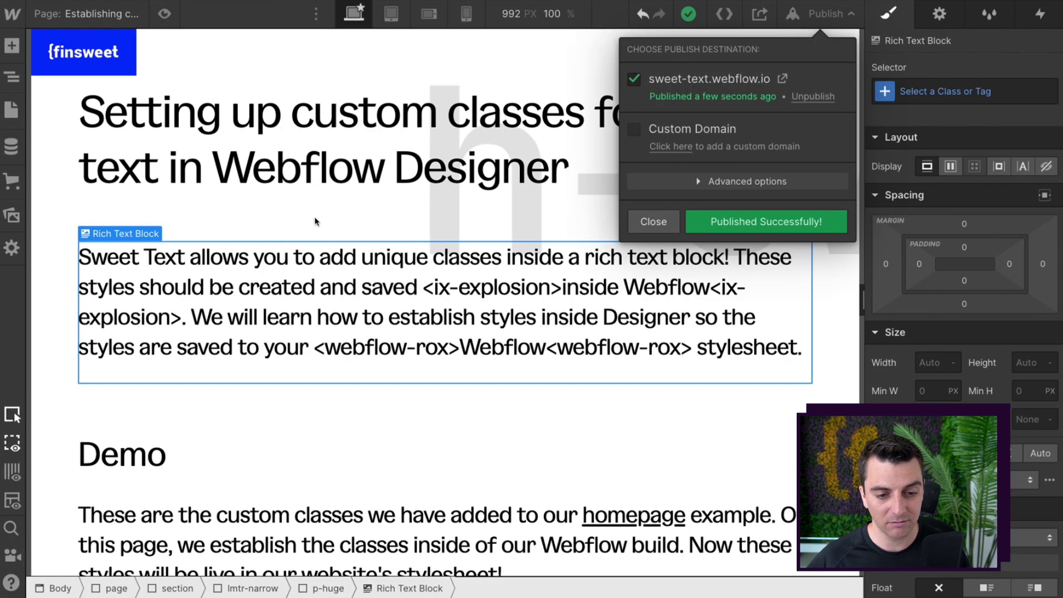
- Close the publish confirmation and scroll the canvas through the Demo section back to the heading
left_click(336, 264)
scroll(336, 264, "down", 3)
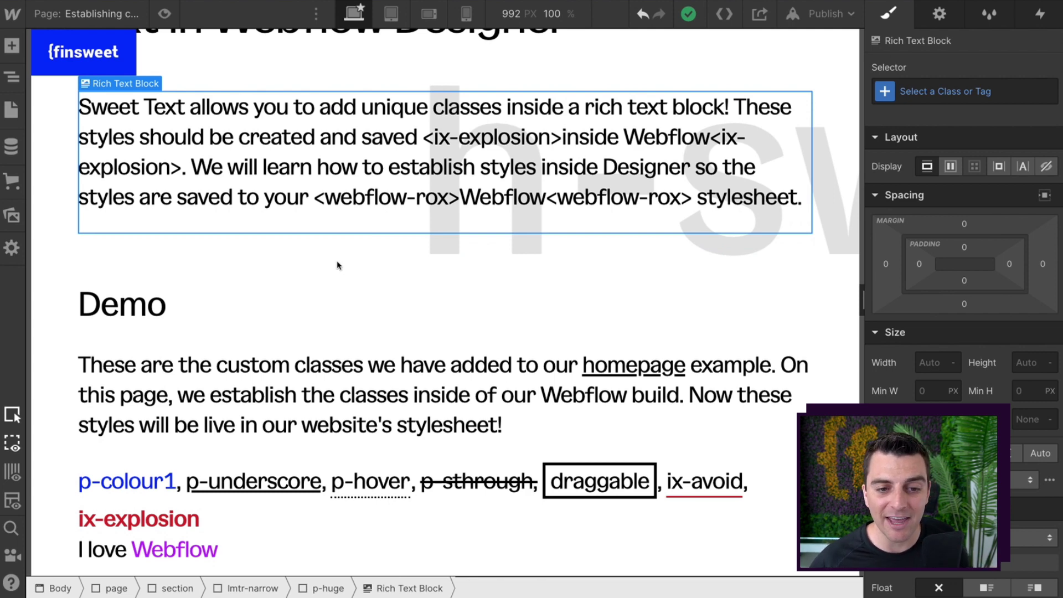
scroll(338, 264, "up", 1)
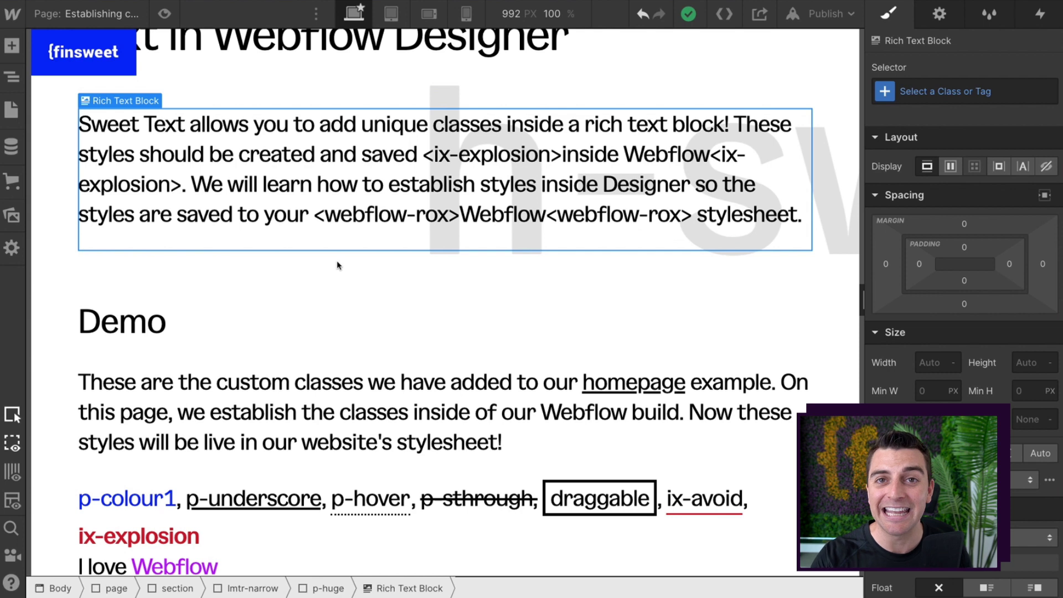
scroll(339, 266, "down", 4)
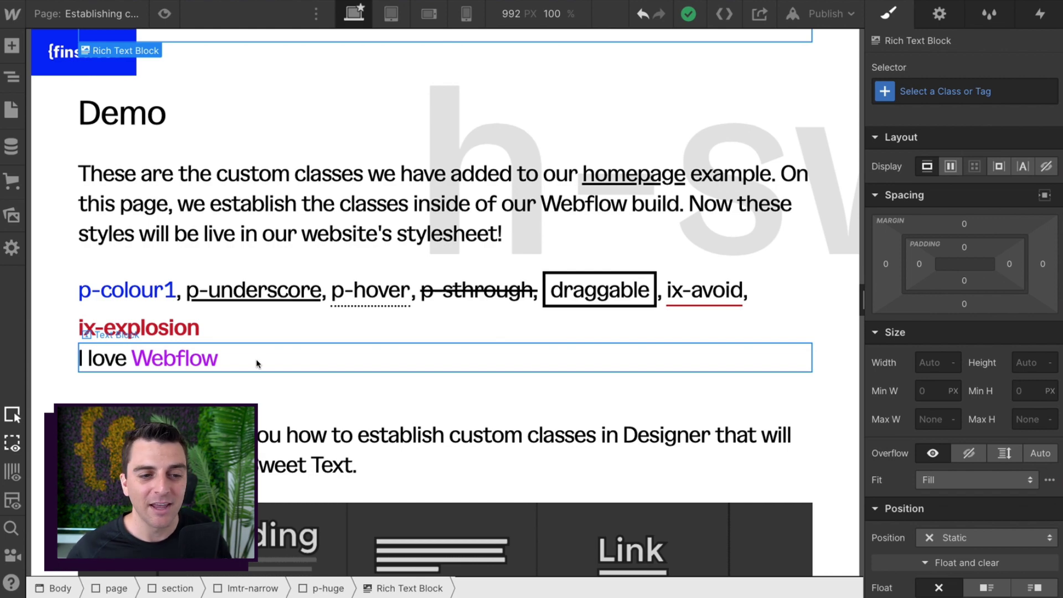
scroll(257, 364, "up", 10)
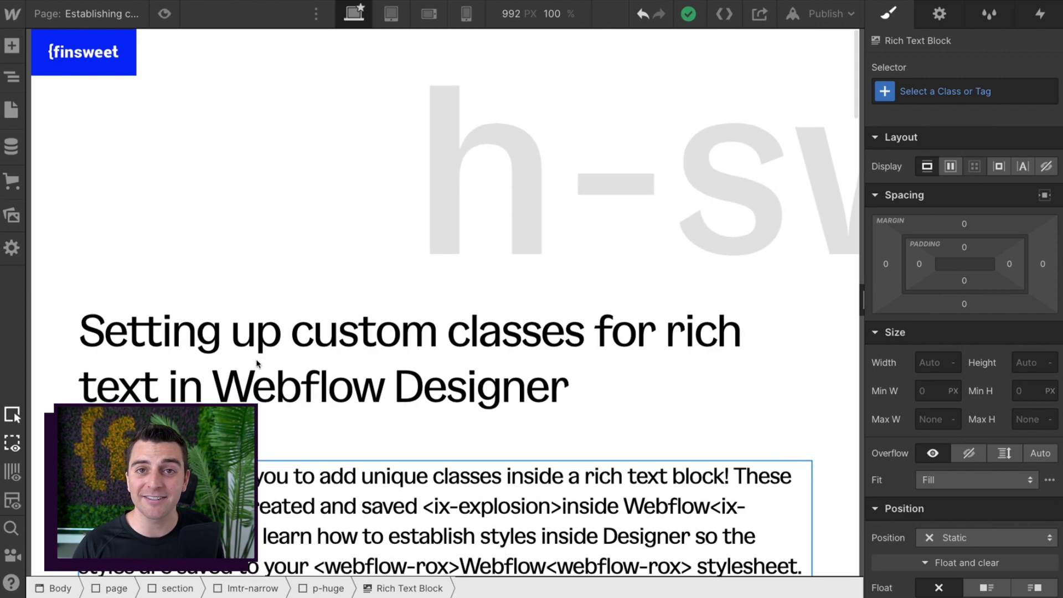